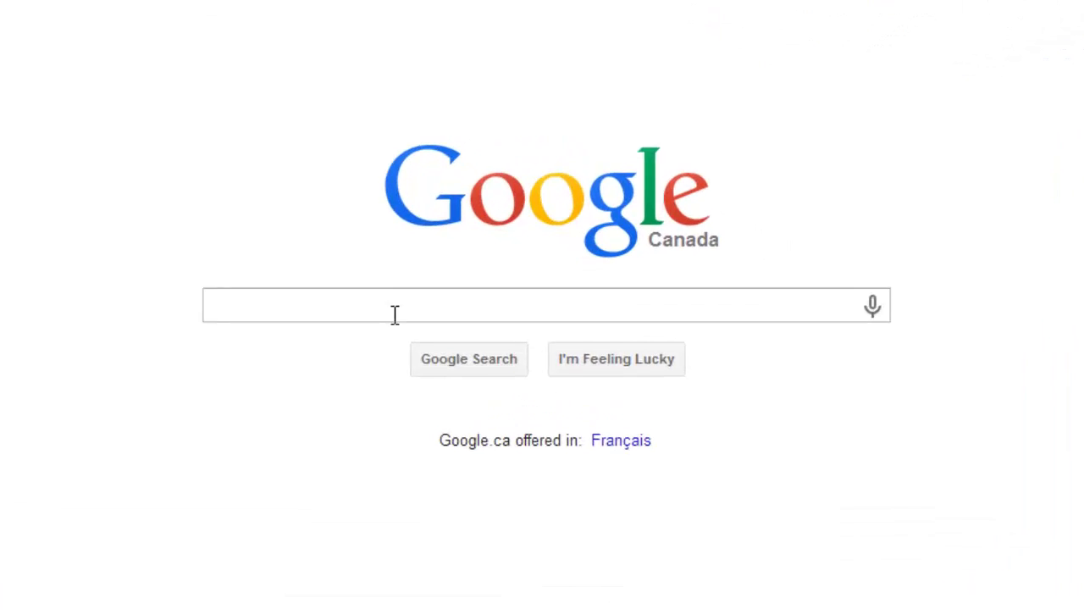
Step: Run a Google search for 'camStudio' to list the camstudio.org result
click(468, 289)
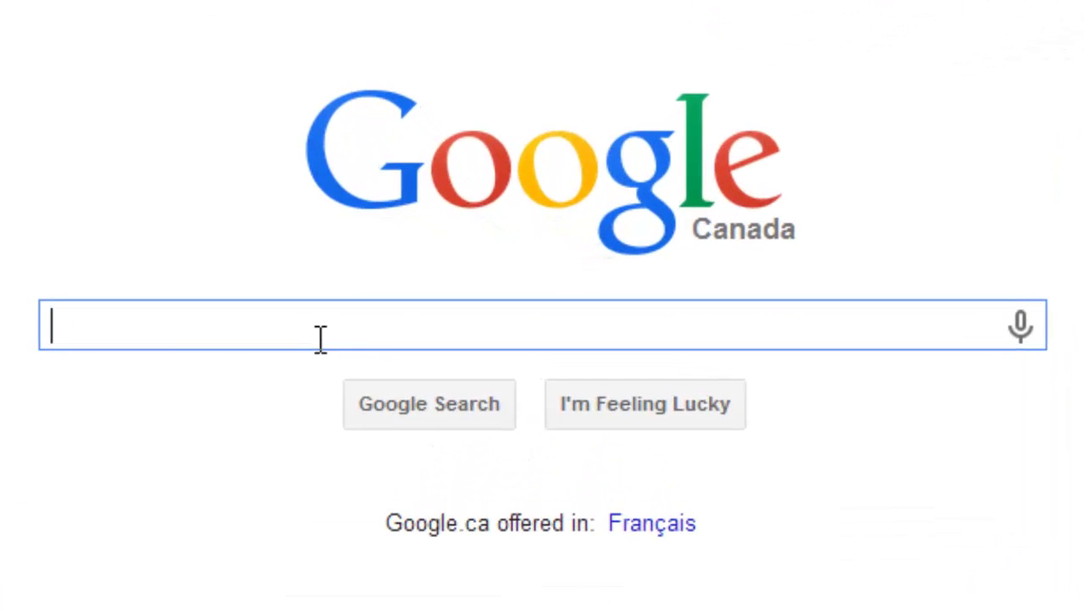
text(camStudi)
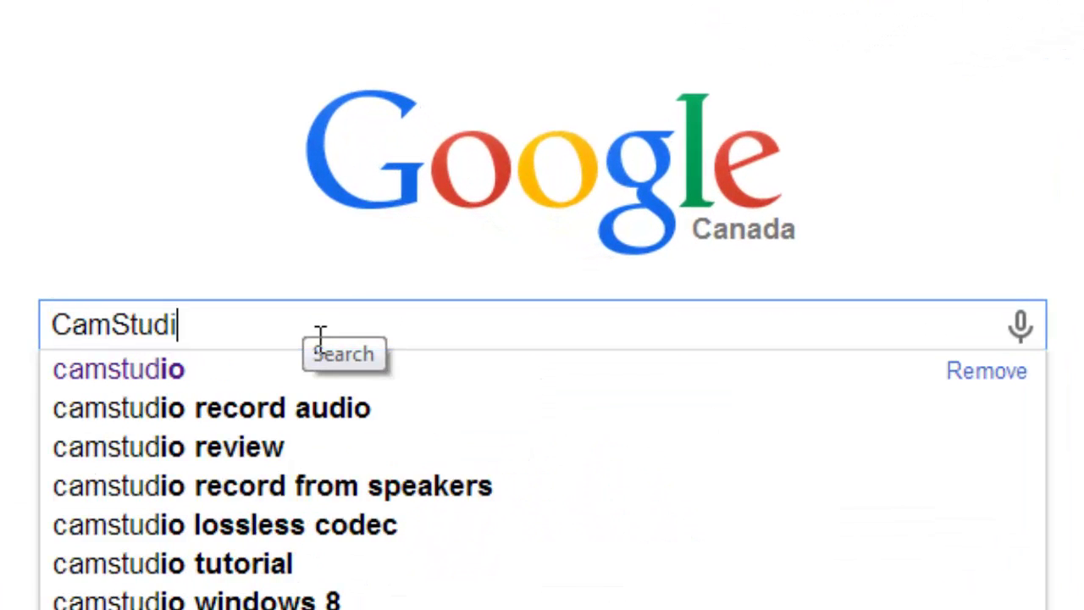
text(o)
key(Return)
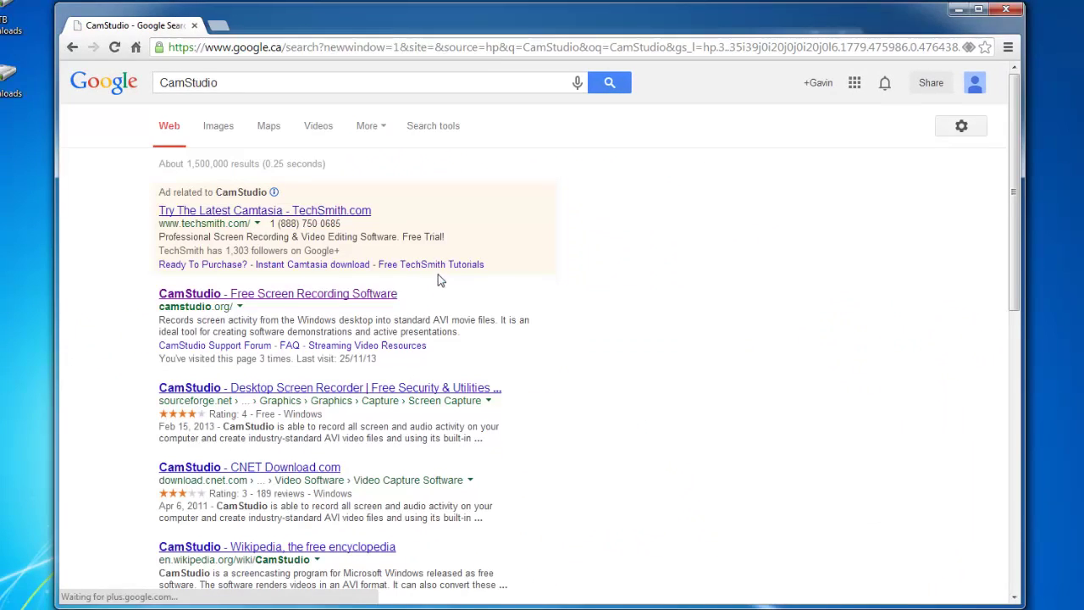
Step: Download the CamStudio 2.7.2 installer from camstudio.org's Download Links and run it
click(244, 297)
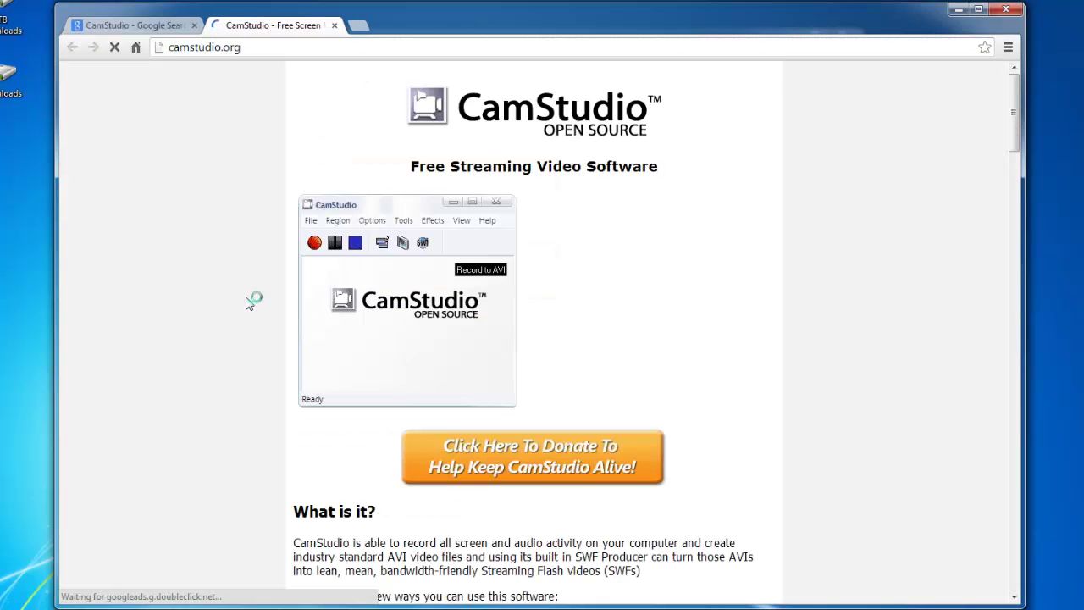
scroll(449, 296, down, 2)
scroll(701, 280, down, 3)
scroll(701, 279, down, 3)
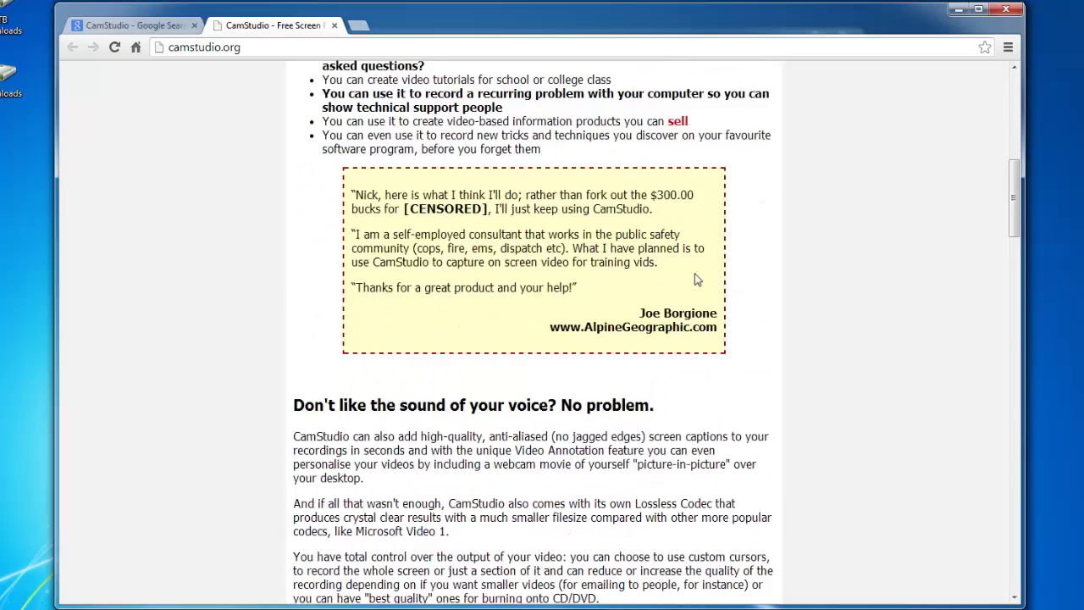
scroll(701, 279, down, 3)
scroll(701, 280, down, 5)
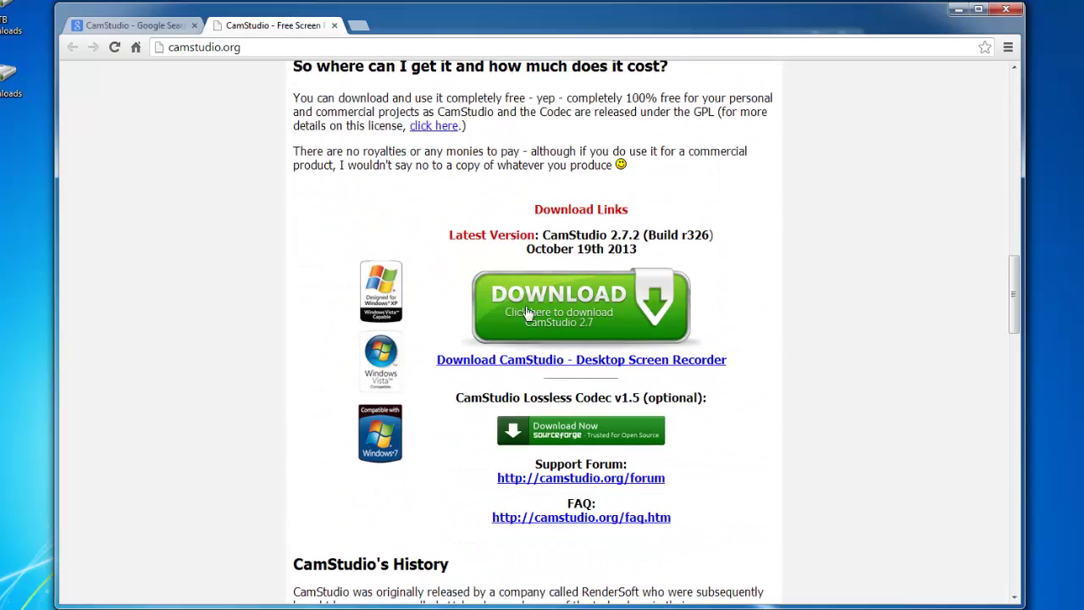
click(584, 302)
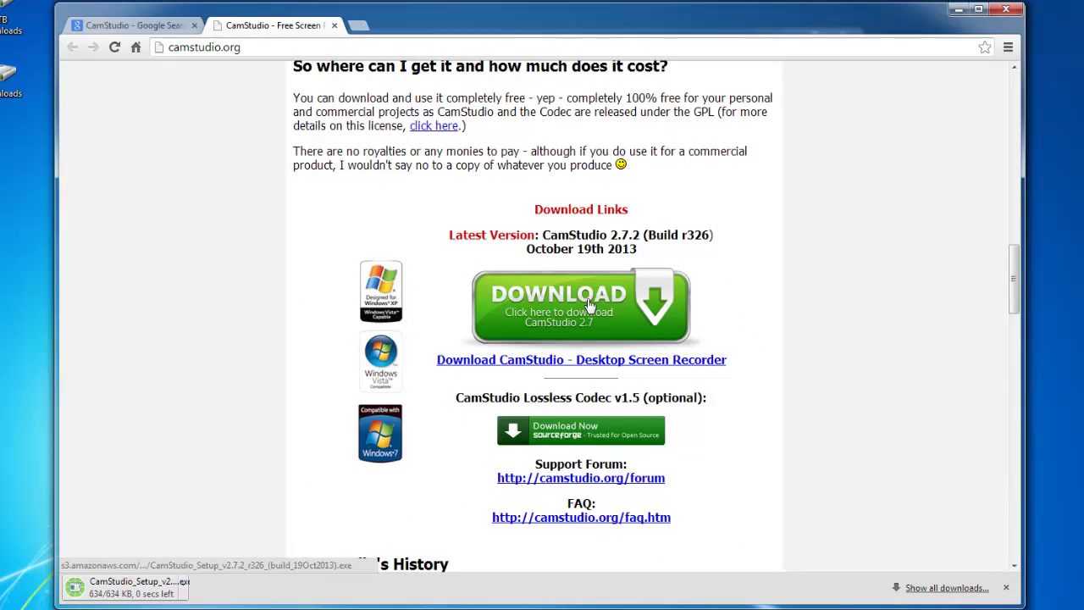
click(144, 588)
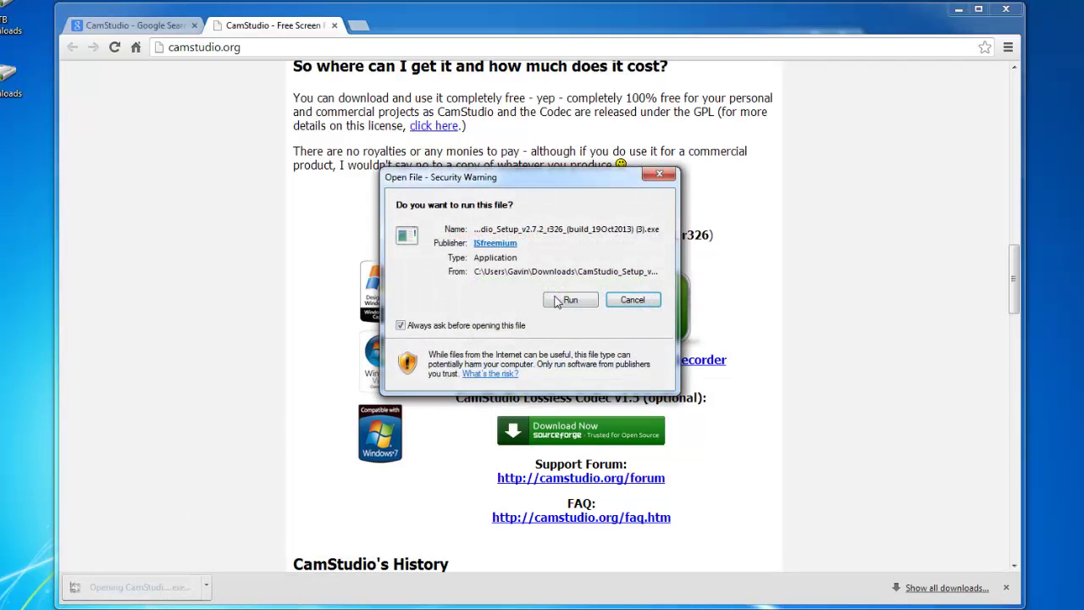
click(562, 300)
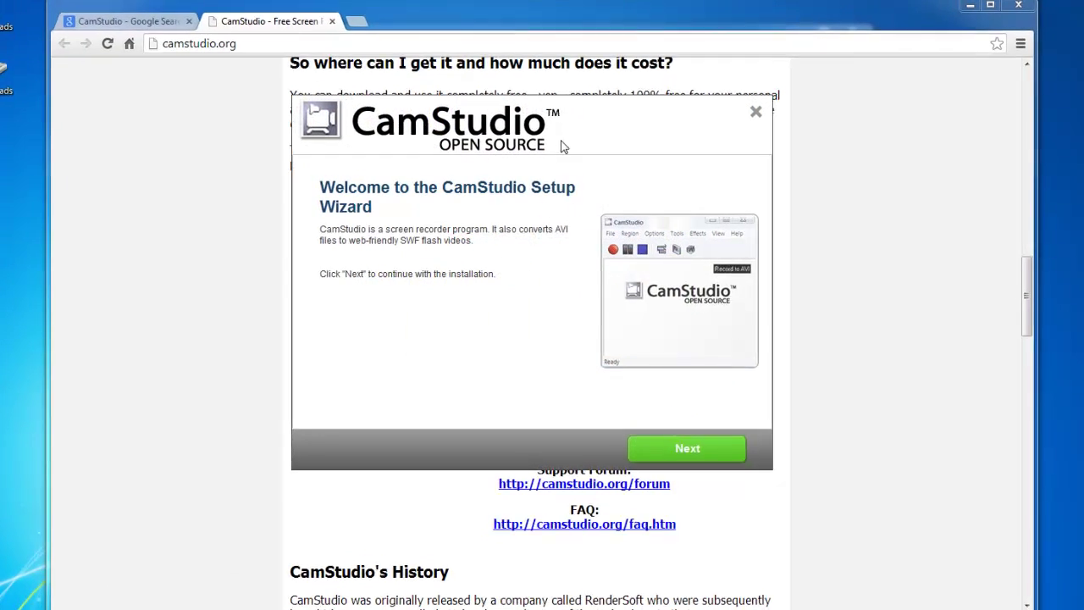
Step: Advance CamStudio Setup past the Welcome and License Agreement pages
click(968, 0)
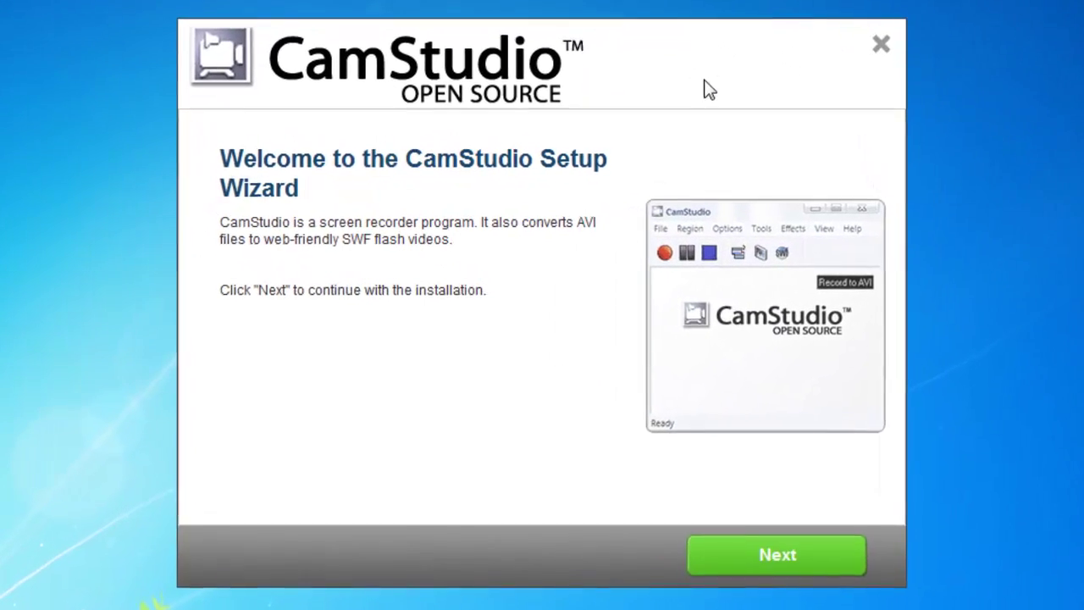
click(784, 573)
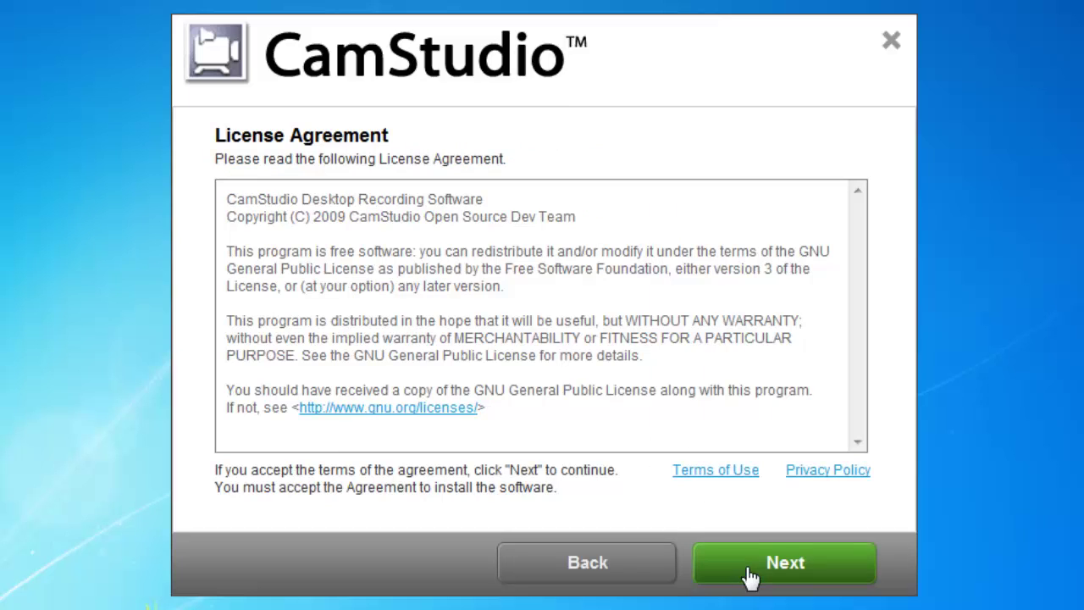
click(750, 576)
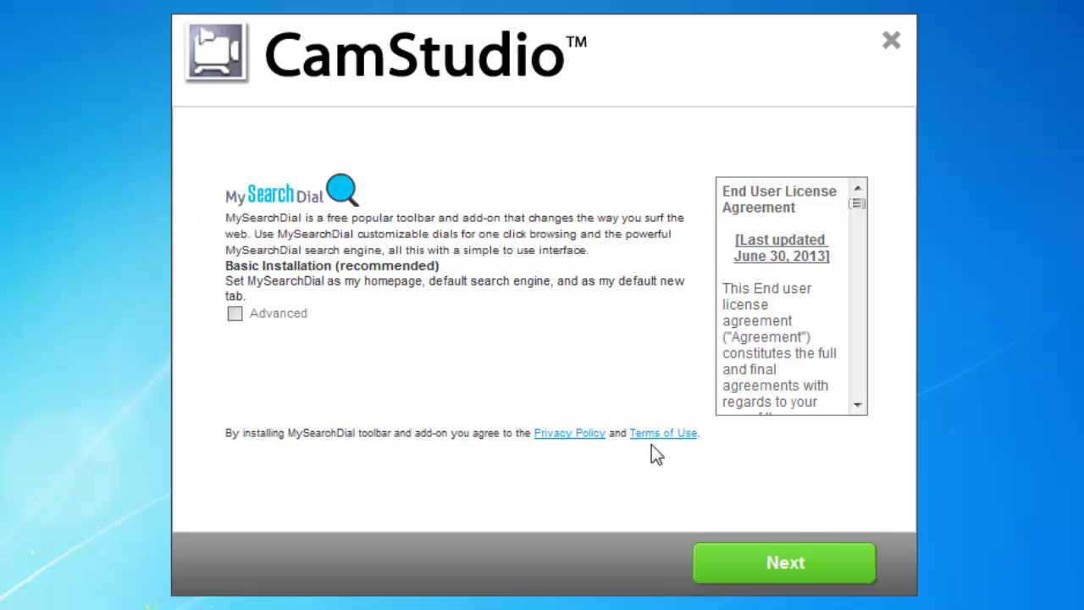
Step: Choose Advanced and untick every MySearchDial and Amazon Browser Bar option
click(233, 315)
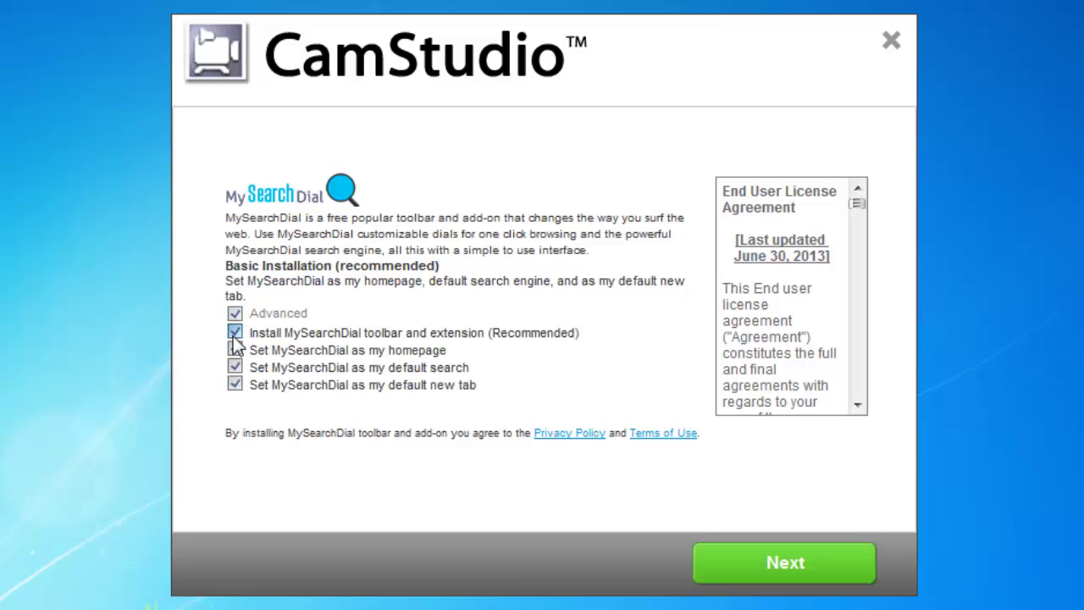
click(235, 350)
click(235, 348)
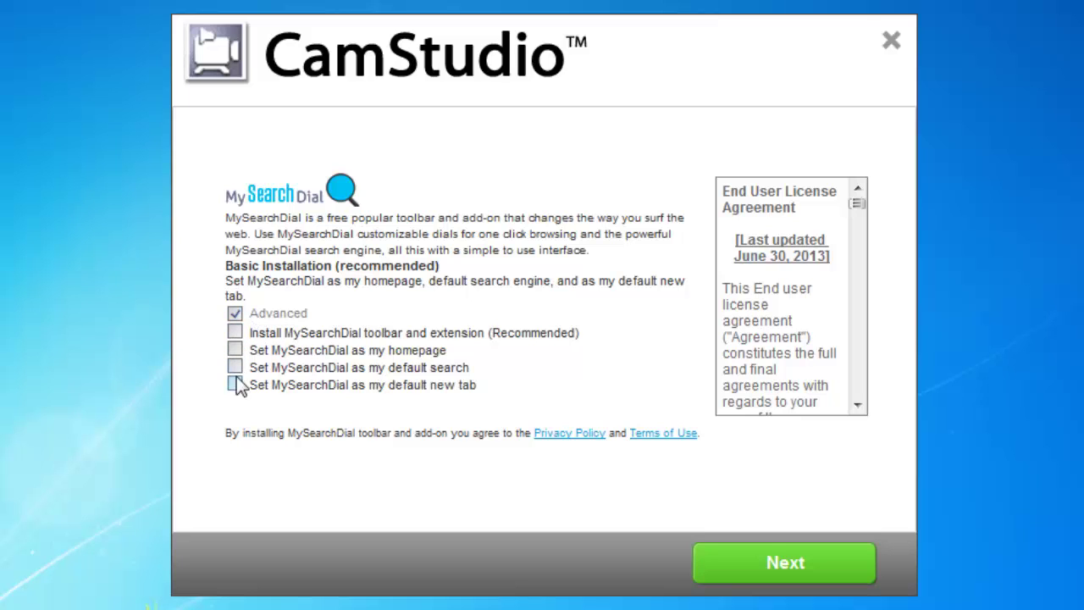
click(770, 572)
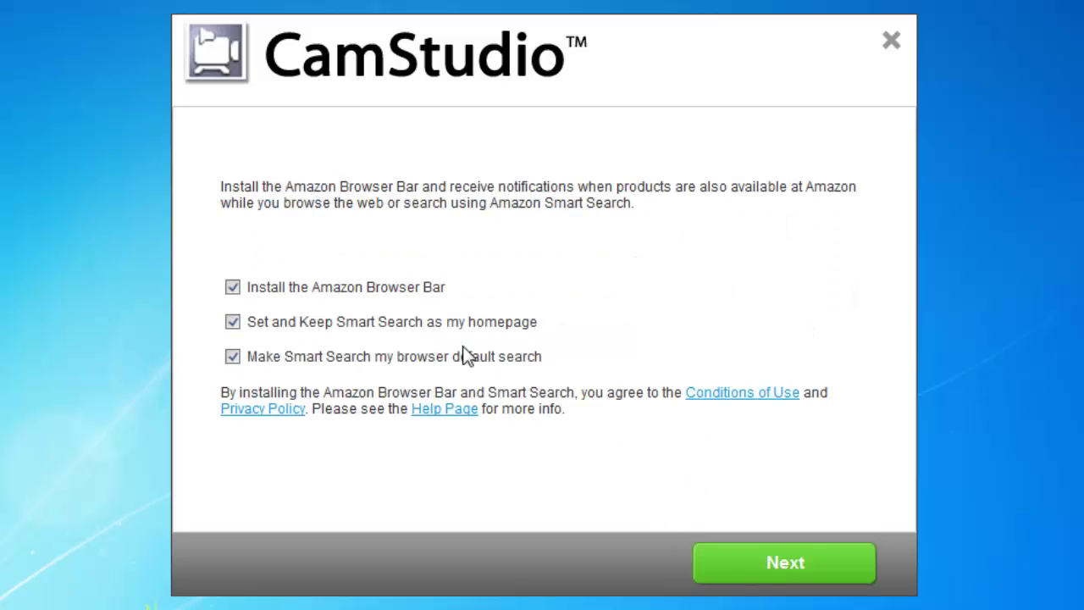
click(231, 288)
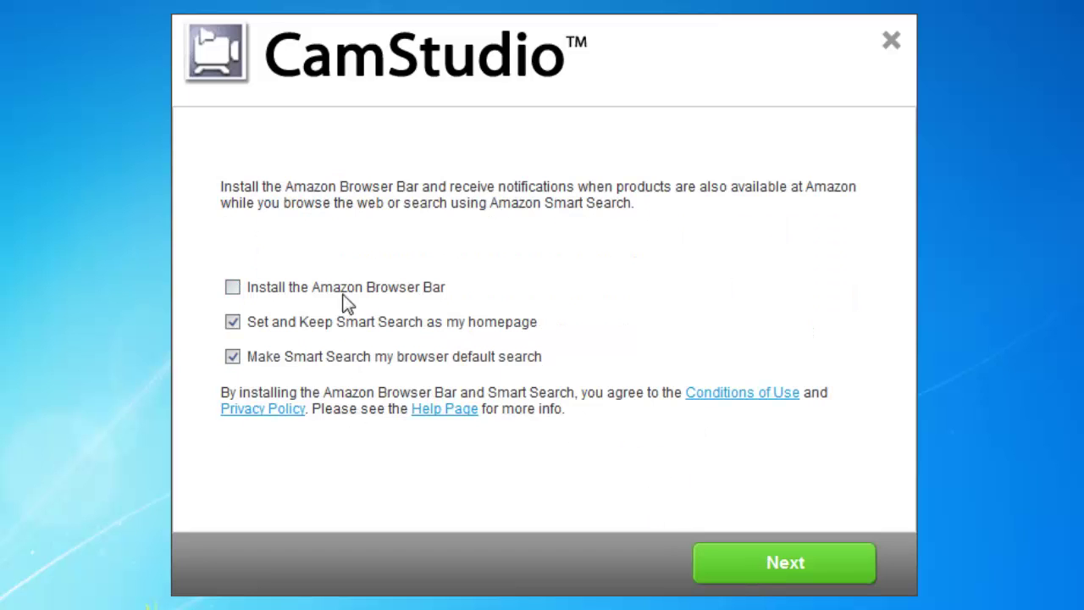
click(231, 323)
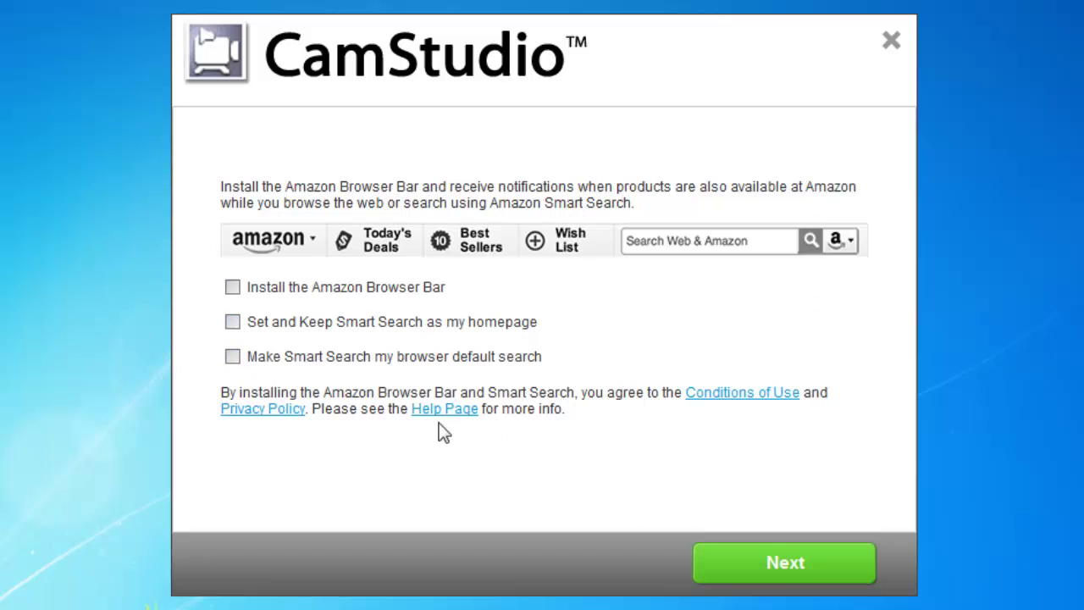
Step: Decline the BuzzSearch, PC Speed Maximizer and other offers, then finish installing CamStudio
click(755, 567)
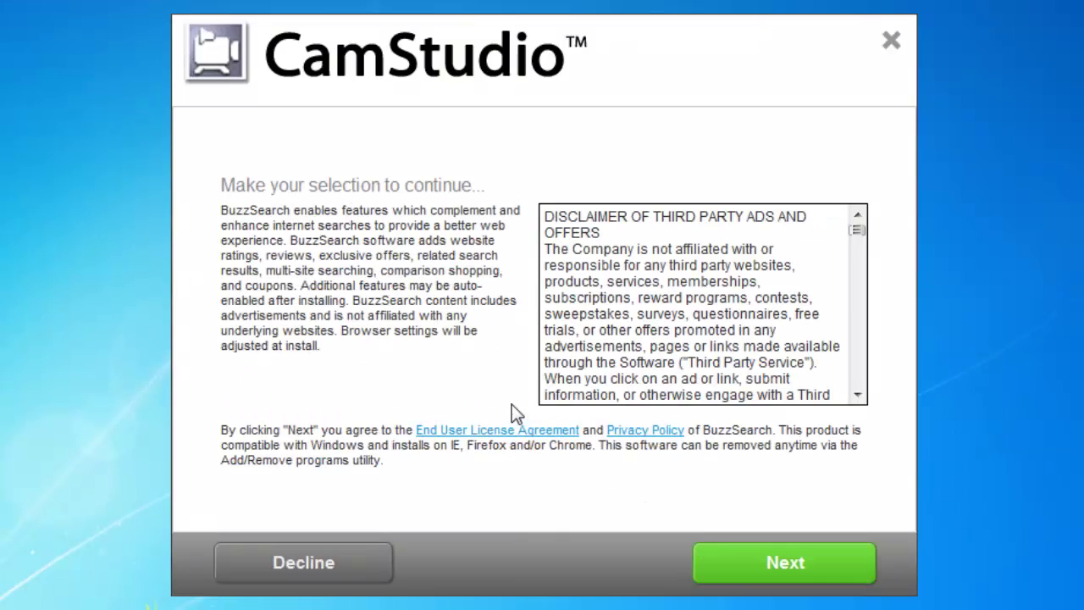
click(320, 569)
click(322, 571)
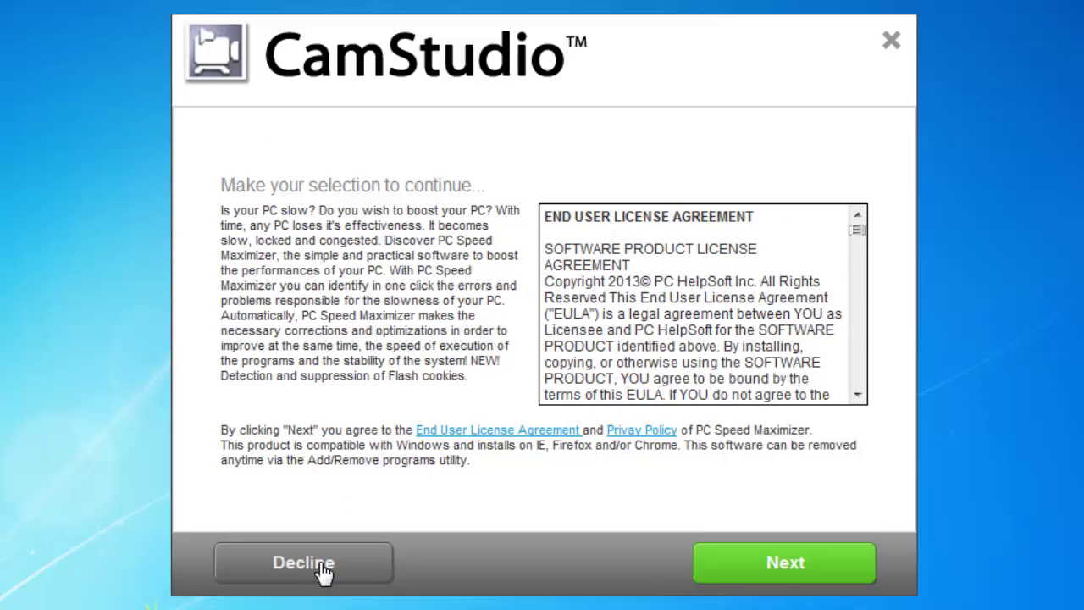
click(321, 571)
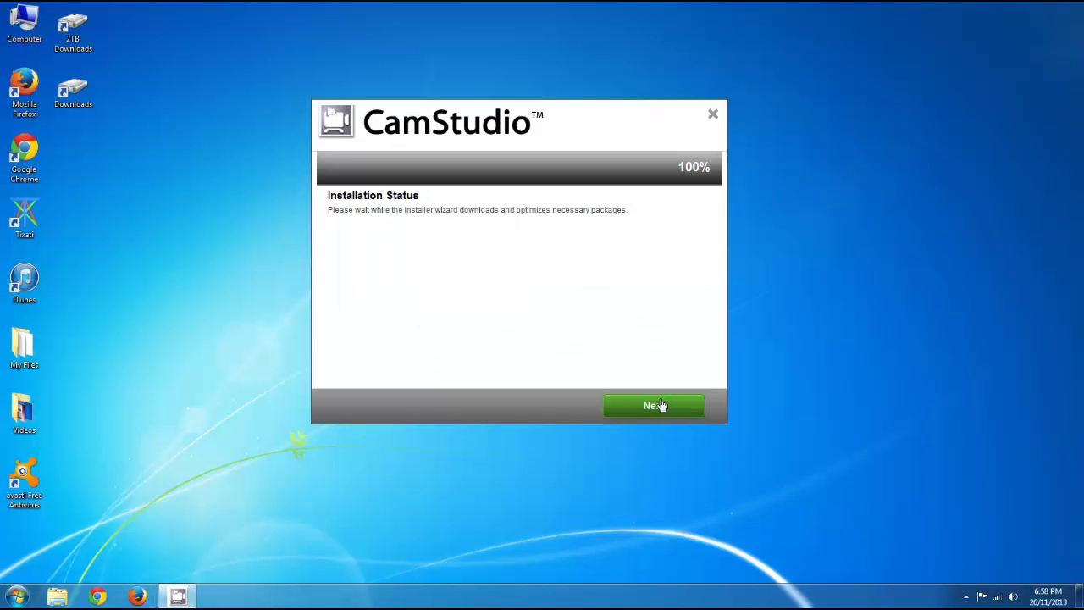
click(661, 406)
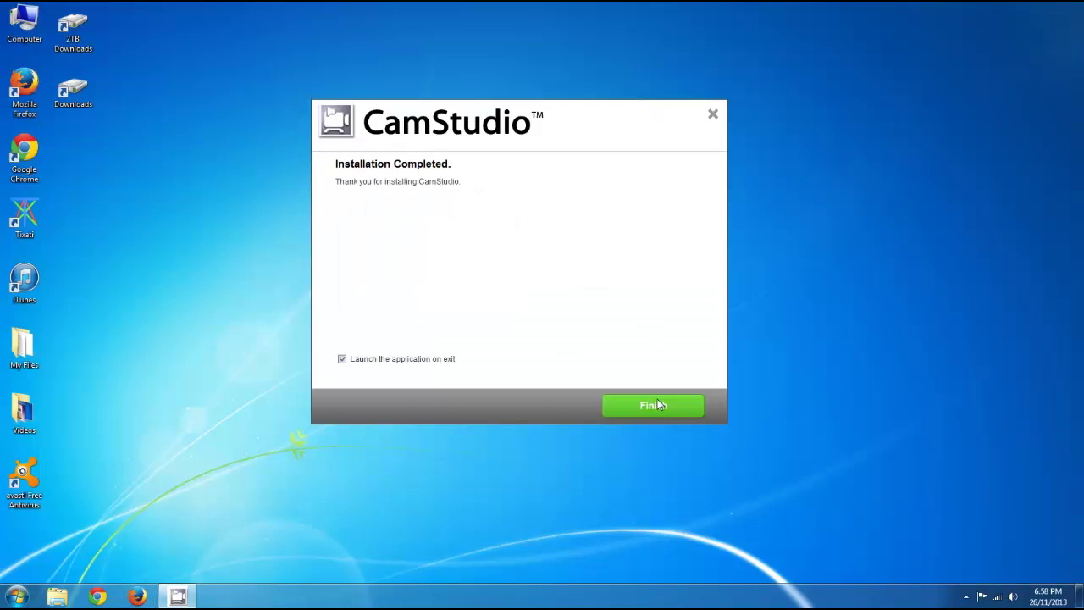
click(651, 410)
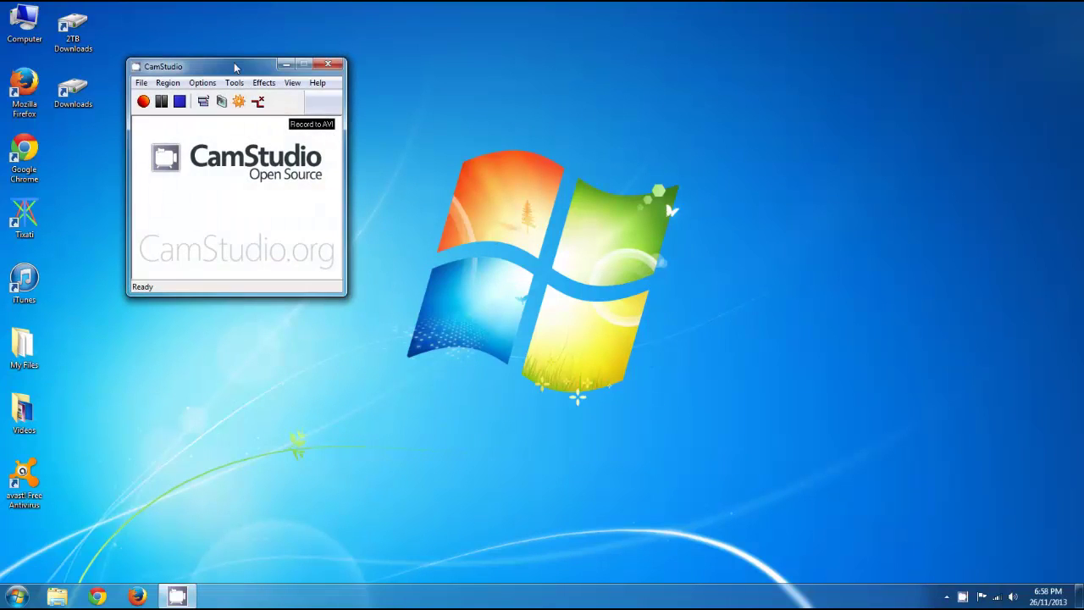
Step: Move the CamStudio window aside, review the Region choices, and start capturing a 954×463 region
mouse_move(236, 67)
mouse_down()
mouse_move(730, 155)
mouse_move(874, 158)
mouse_up()
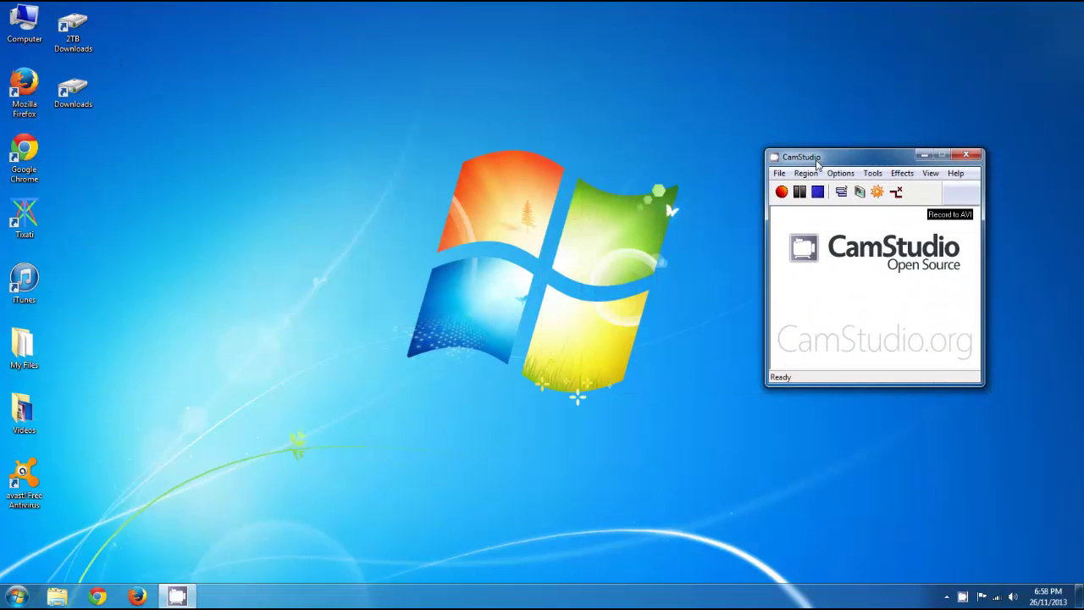
click(778, 174)
drag(811, 162, 826, 151)
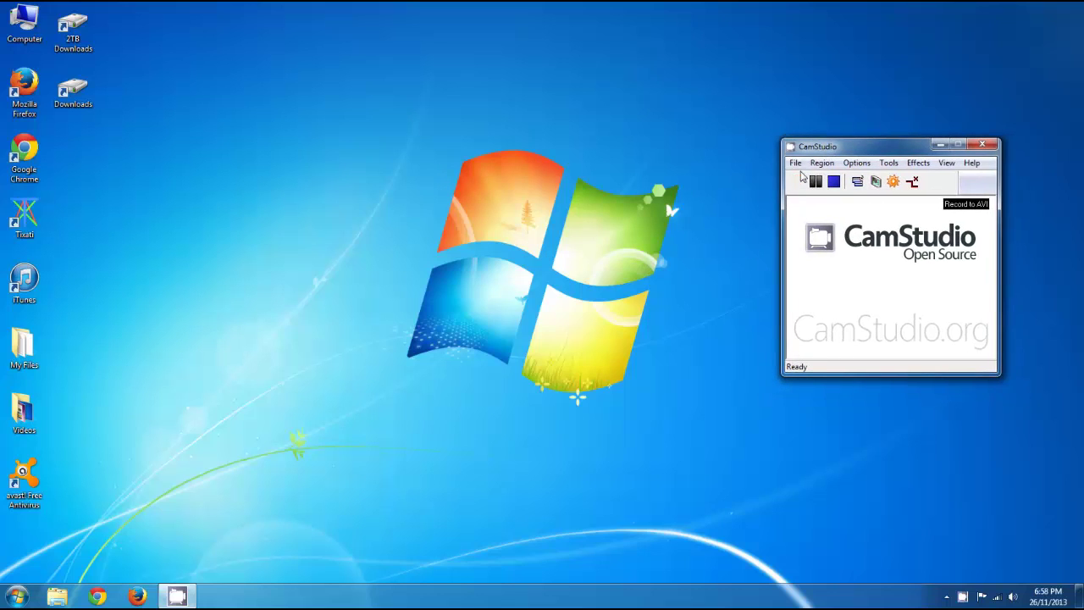
click(822, 163)
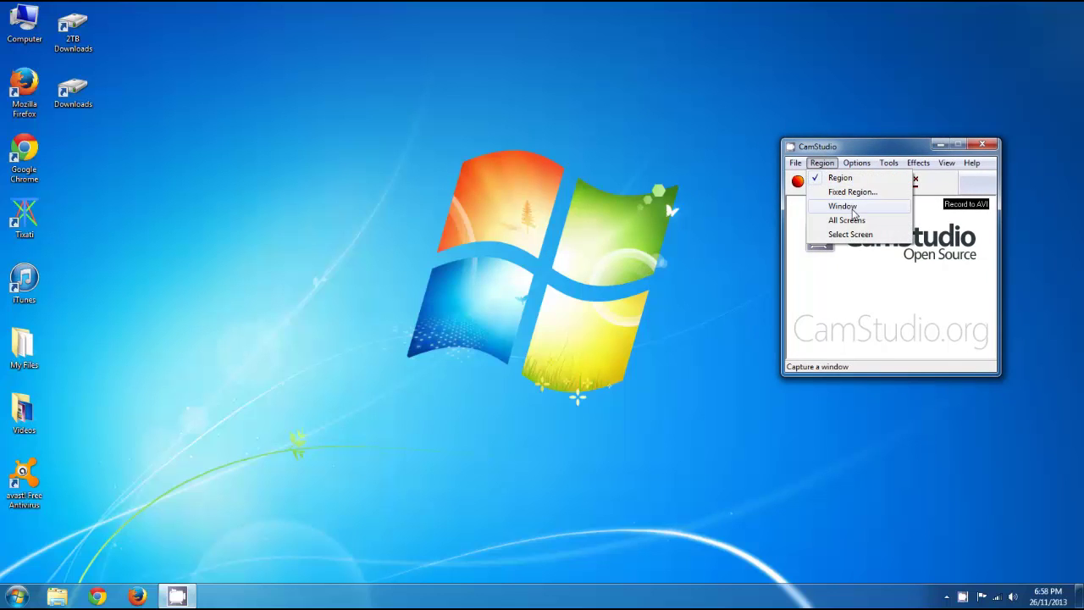
click(833, 164)
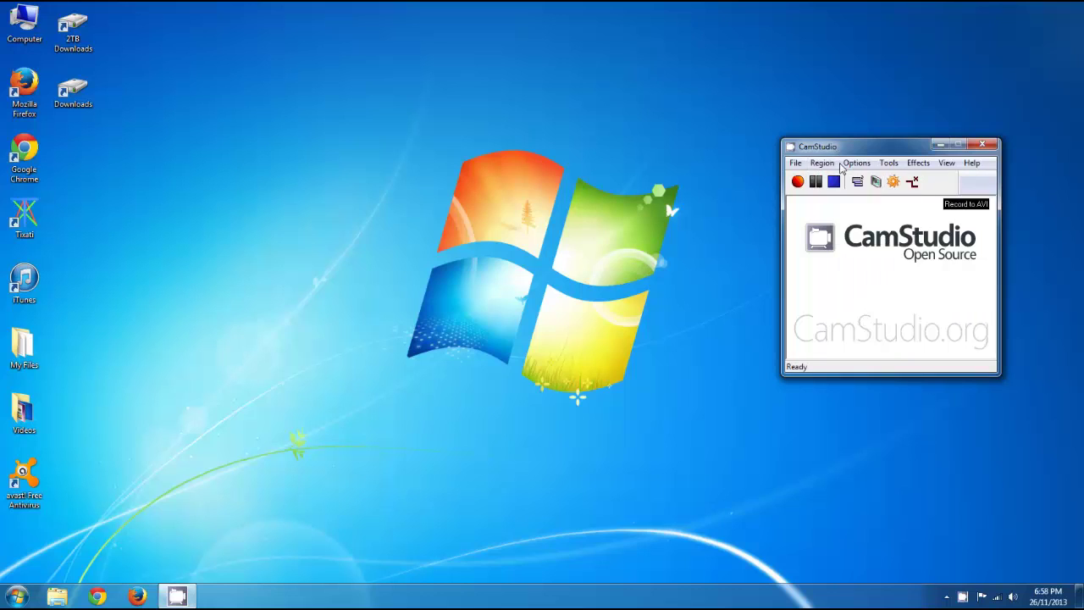
click(815, 164)
click(798, 181)
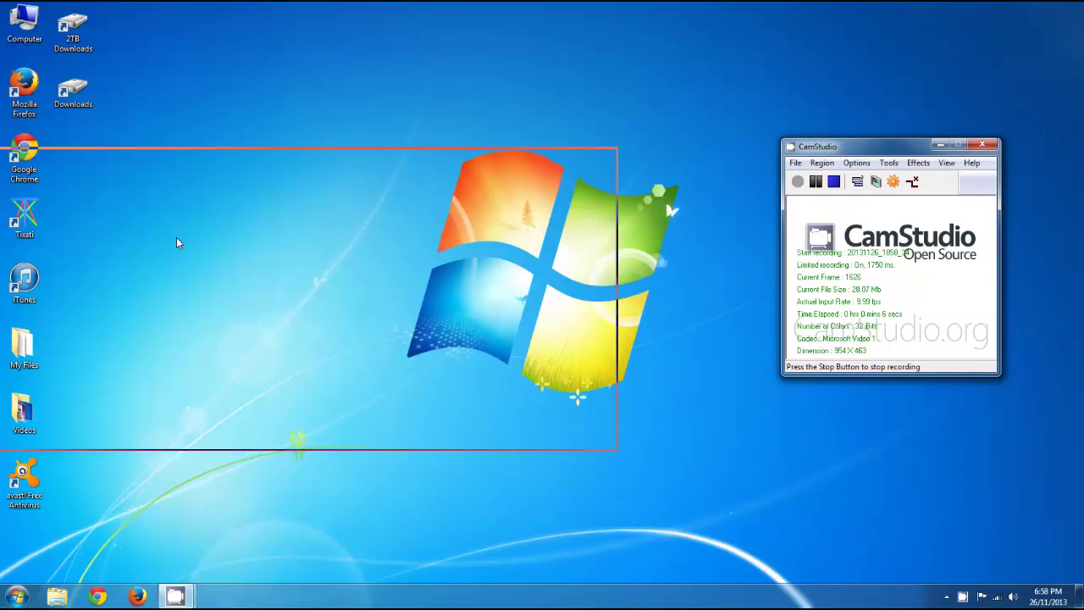
Step: Stop the capture and save the AVI on the Desktop named 'myfirstvideo'
click(833, 182)
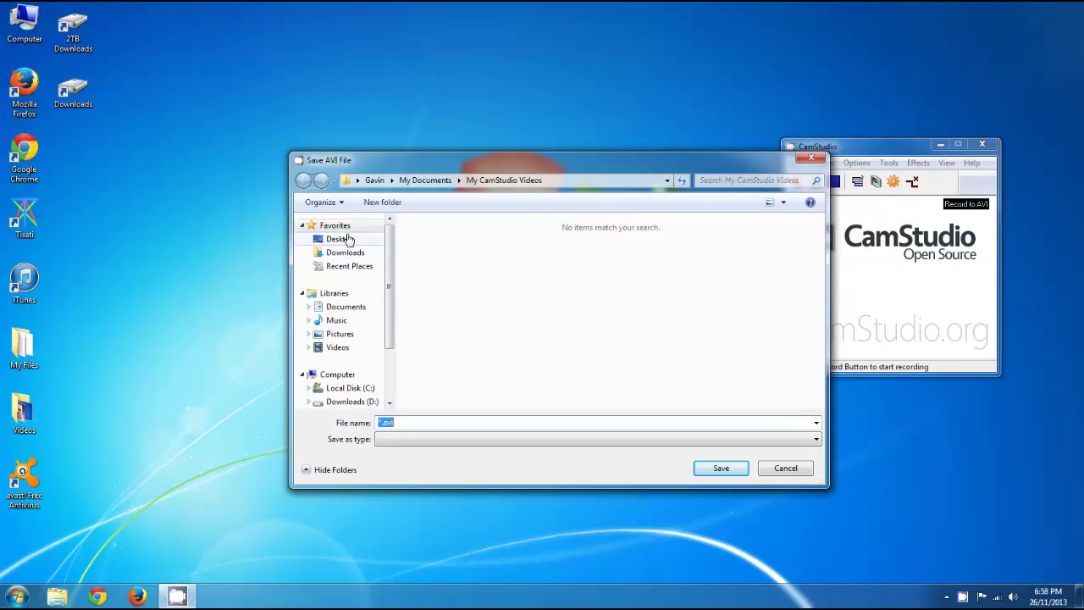
click(343, 239)
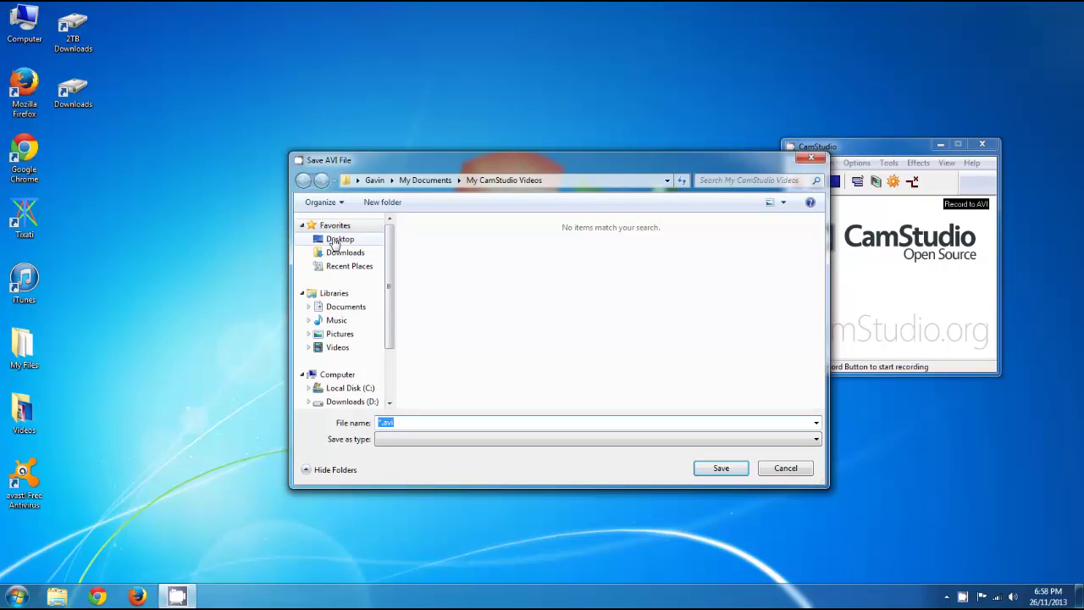
double_click(386, 426)
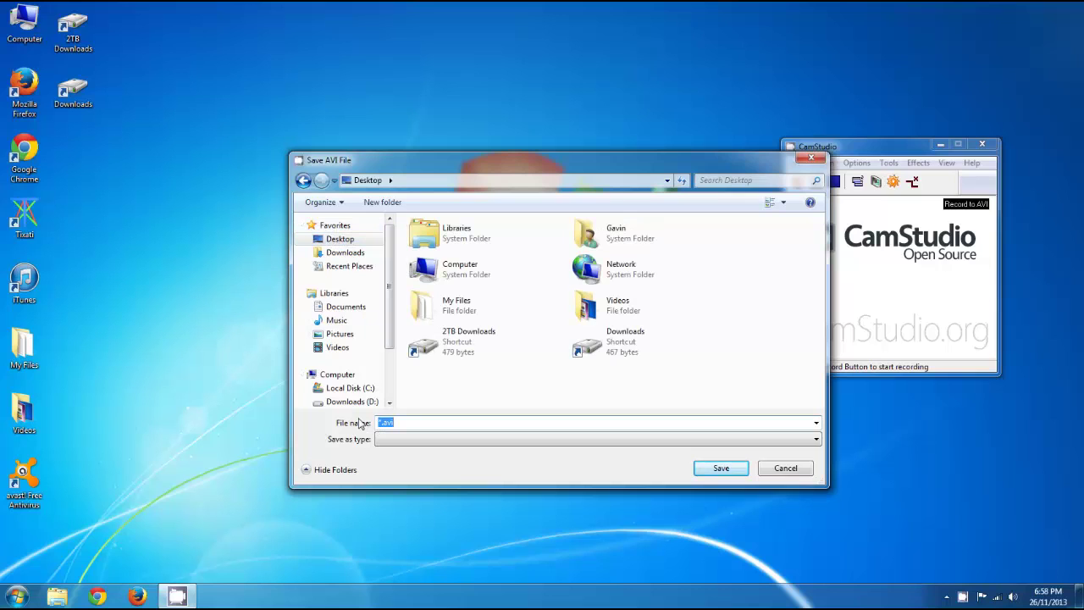
text(myfirstvideo)
key(Return)
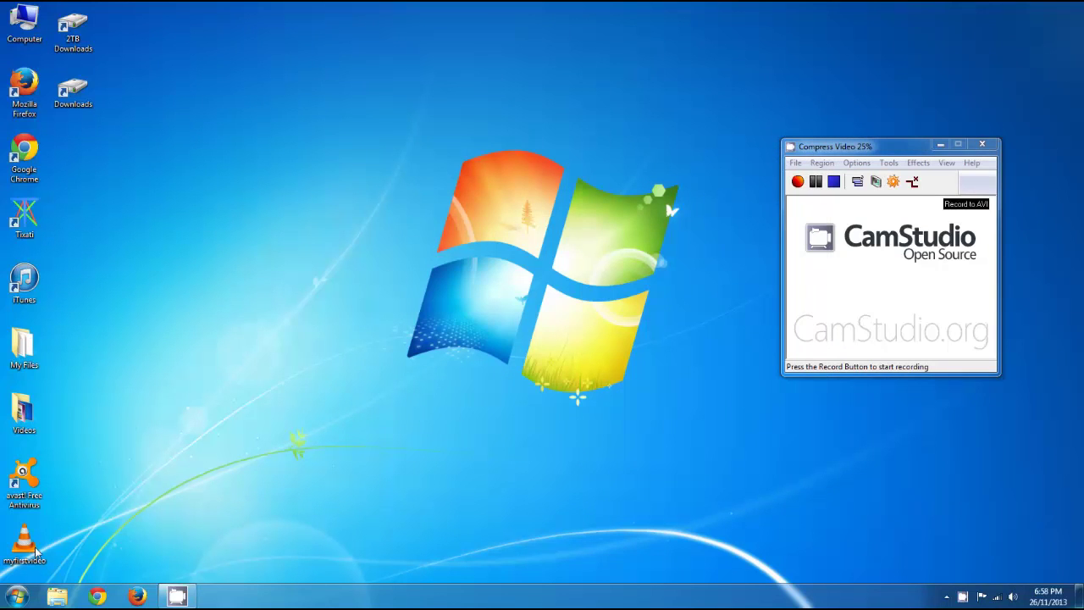
Step: Open myfirstvideo.avi from the desktop in VLC, dismissing the read error so it plays
drag(23, 542, 422, 340)
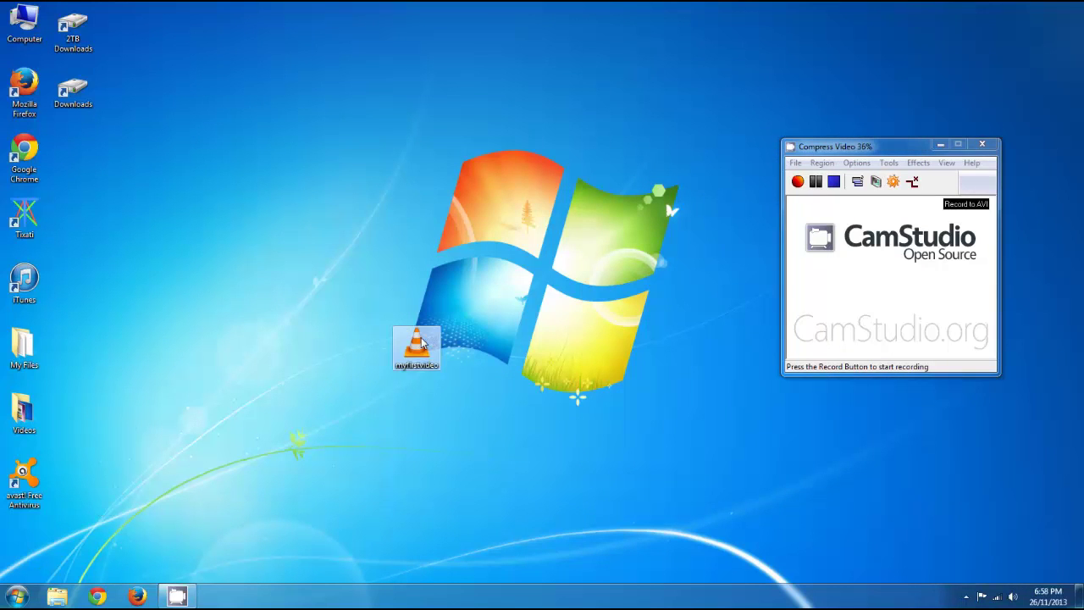
double_click(423, 341)
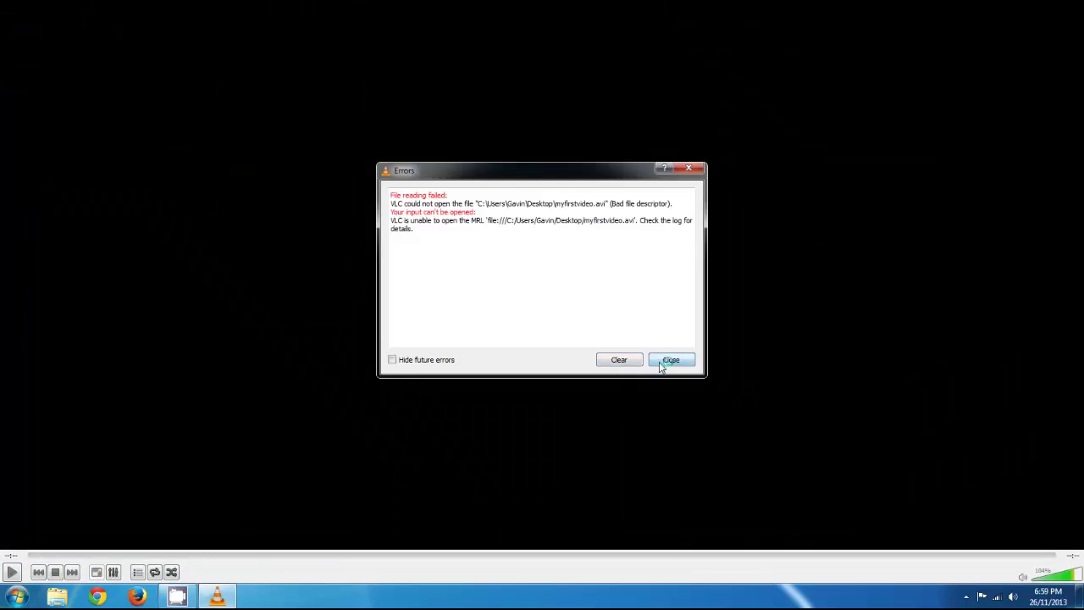
click(666, 361)
key(space)
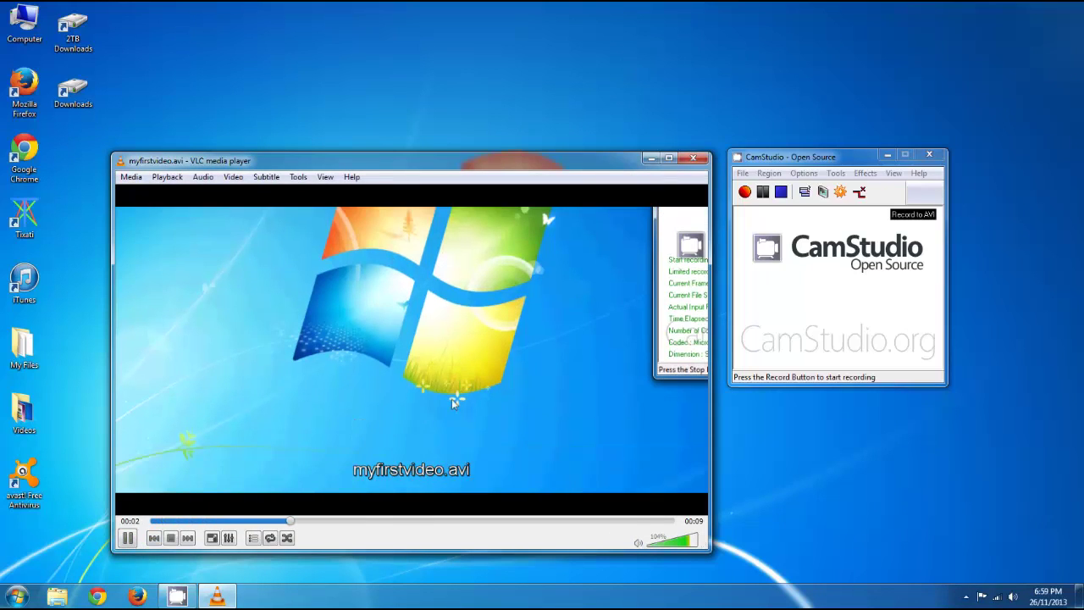
Step: Close VLC and look over CamStudio's audio Options without changing anything
click(692, 157)
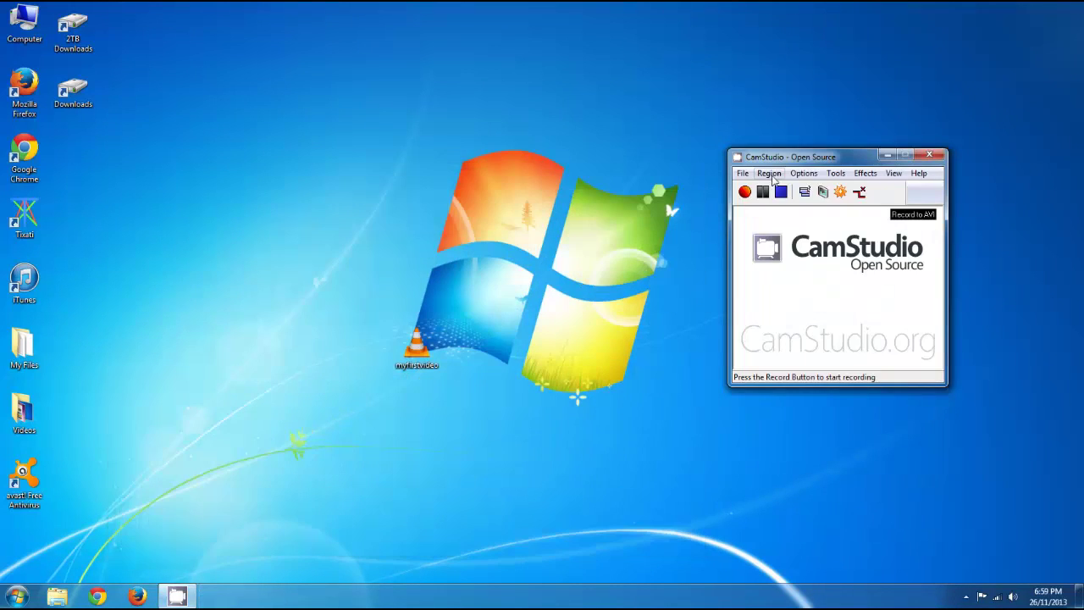
drag(813, 167, 804, 186)
click(797, 193)
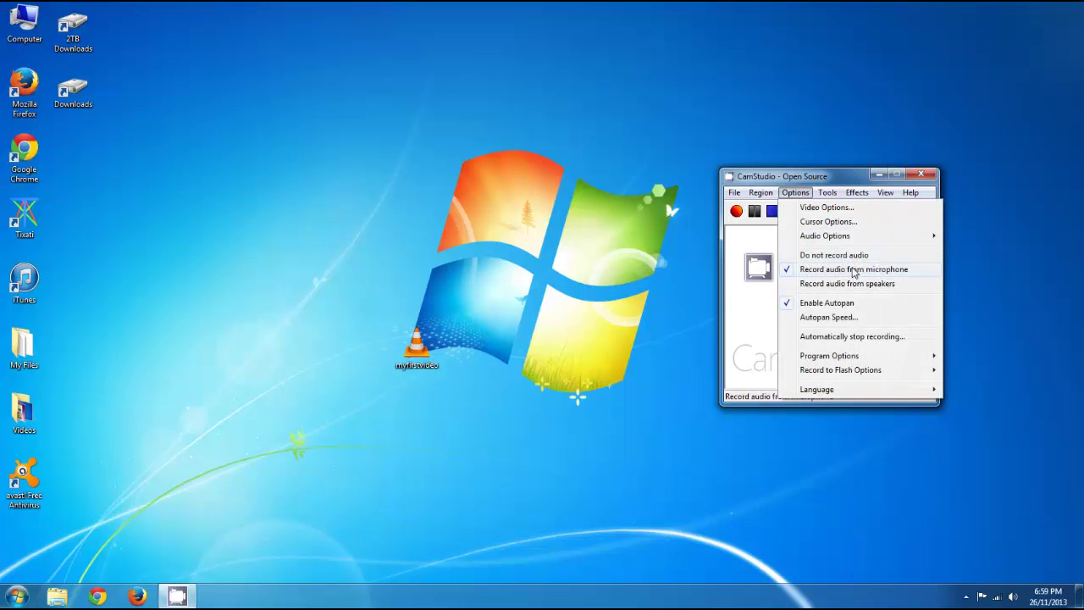
click(725, 254)
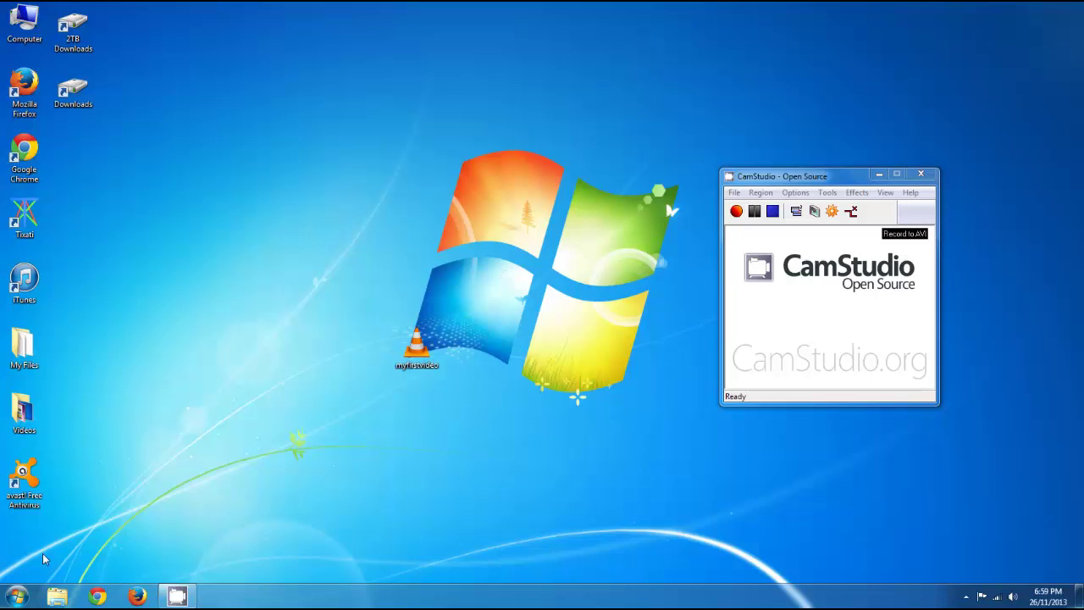
Step: Launch Windows Movie Maker, load the 9.83-second myfirstvideo.avi clip, and open its File menu
click(17, 596)
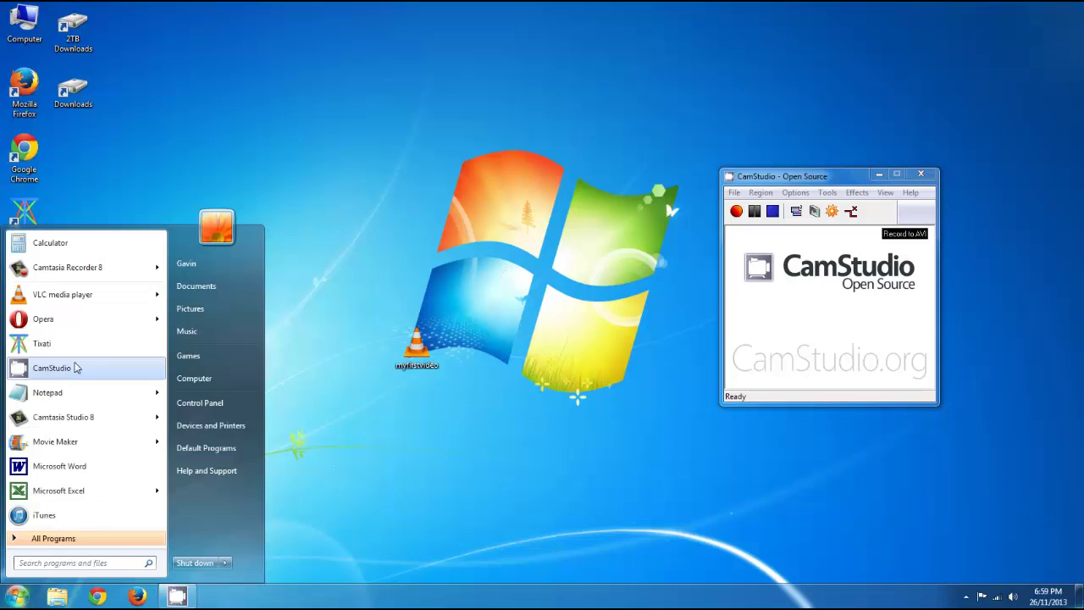
click(66, 442)
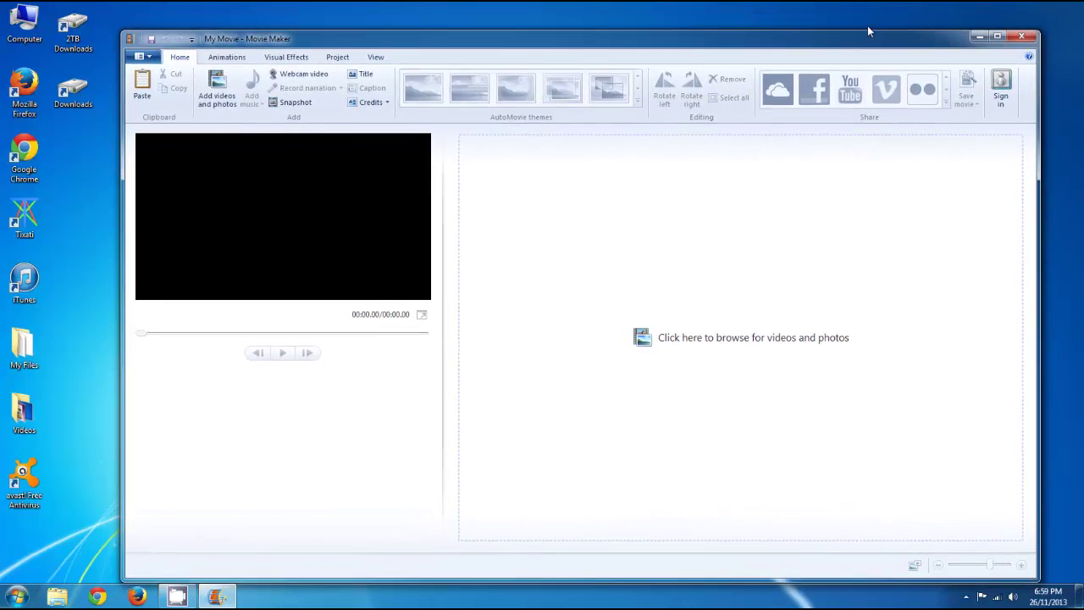
mouse_move(1039, 33)
mouse_down()
mouse_move(543, 124)
mouse_move(785, 98)
mouse_up()
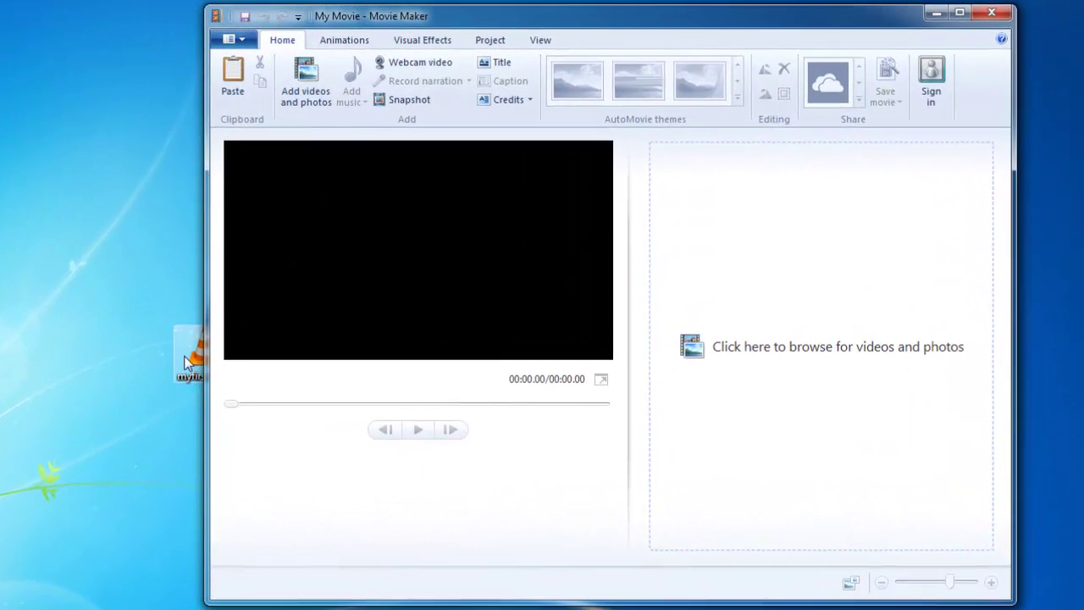
mouse_move(196, 355)
mouse_down()
mouse_move(75, 352)
mouse_move(753, 329)
mouse_up()
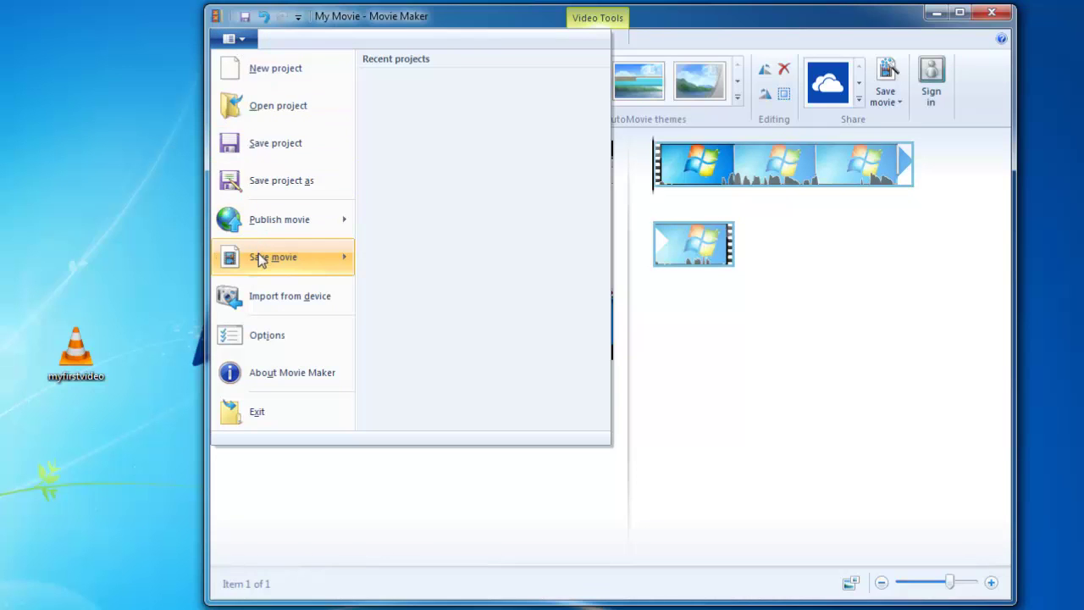
mouse_move(274, 257)
click(383, 145)
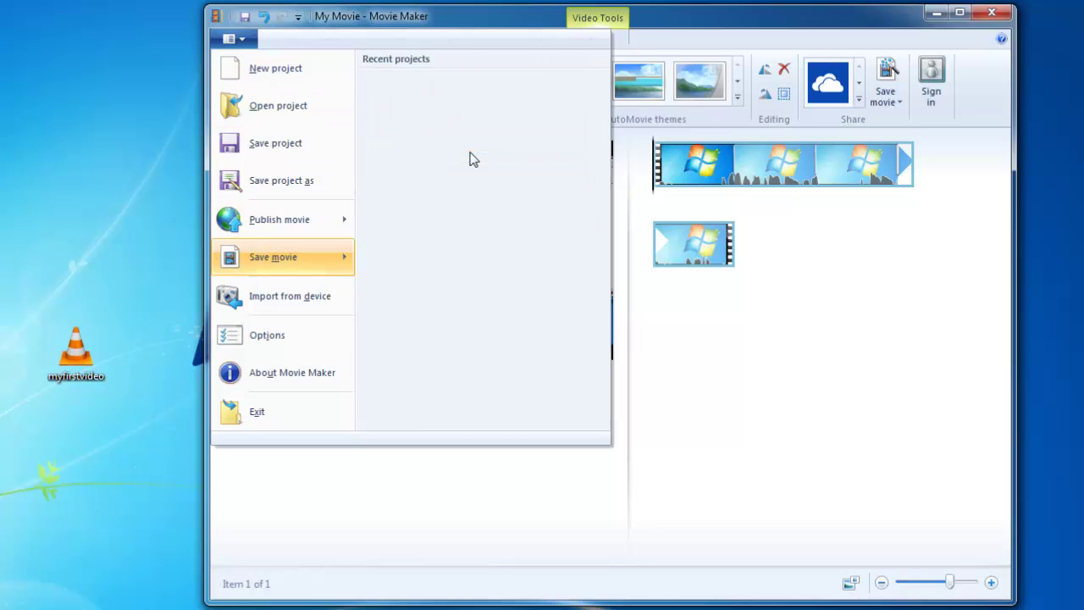